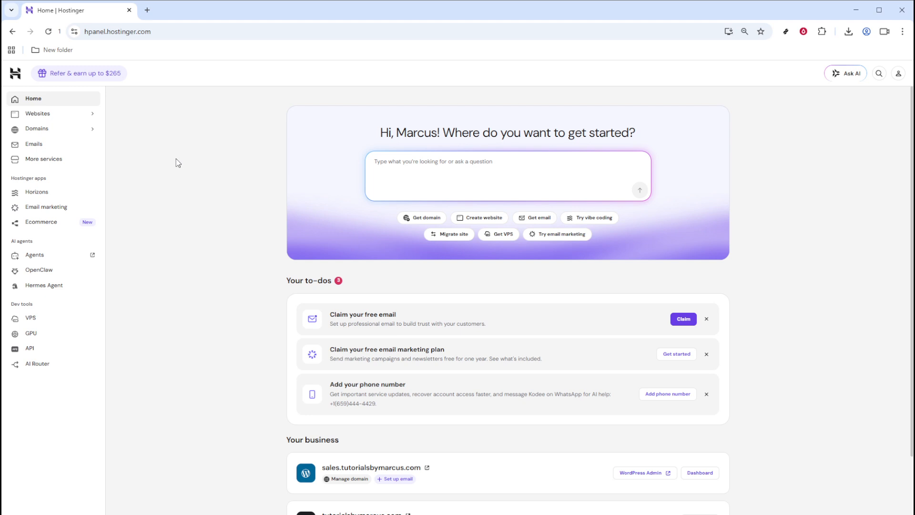
# Open the subdomains settings of the tutorialsbymarcus.com website.
pyautogui.click(174, 29)
pyautogui.click(189, 136)
pyautogui.click(66, 116)
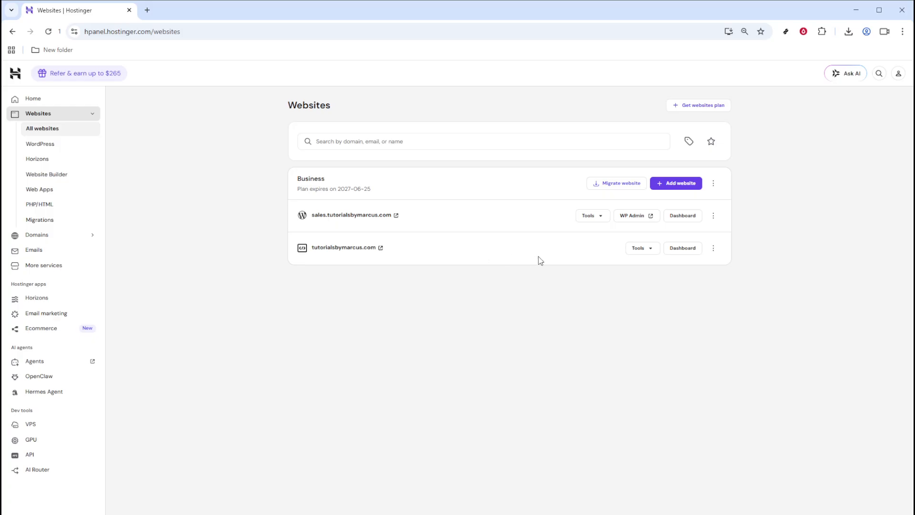
pyautogui.click(694, 250)
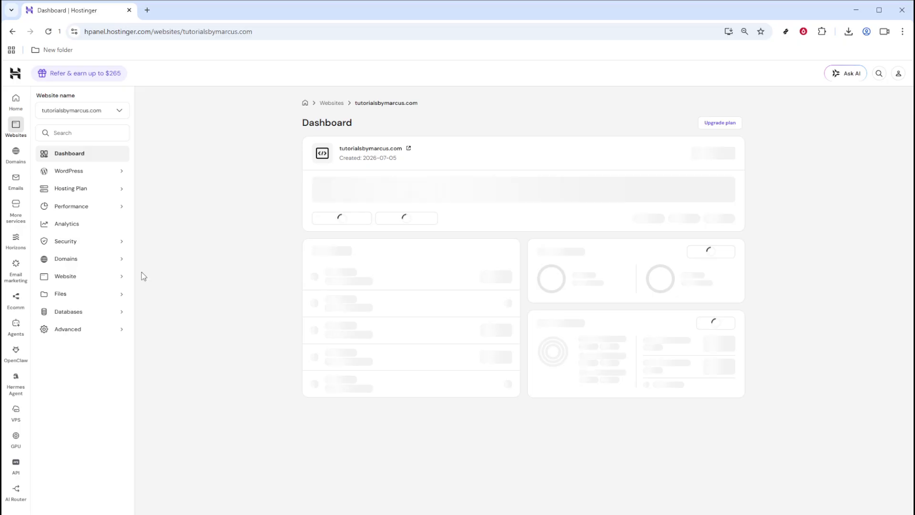
pyautogui.click(82, 261)
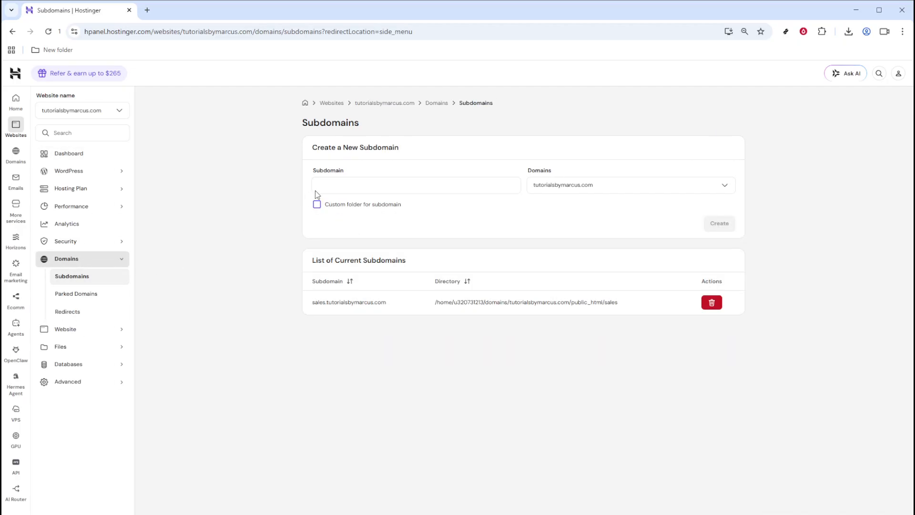
# Create a subdomain named Shop under tutorialsbymarcus.com.
pyautogui.click(331, 180)
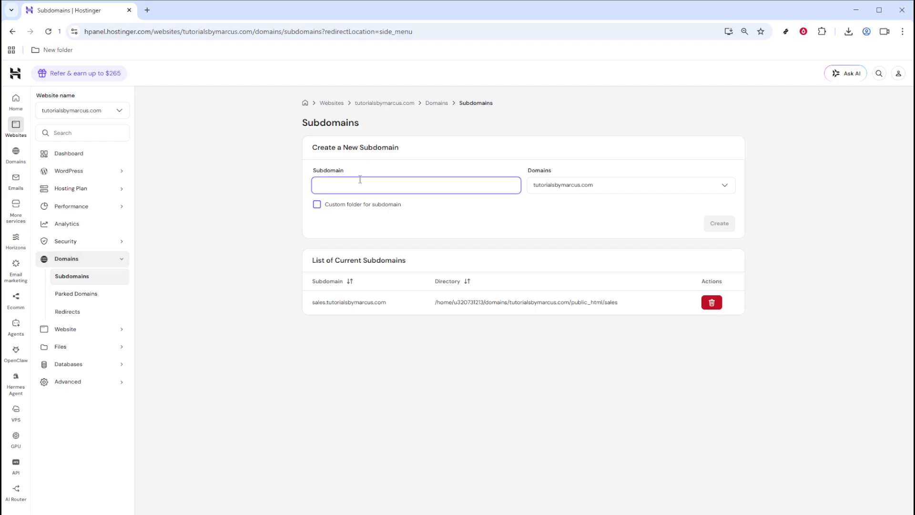
pyautogui.write('Shop')
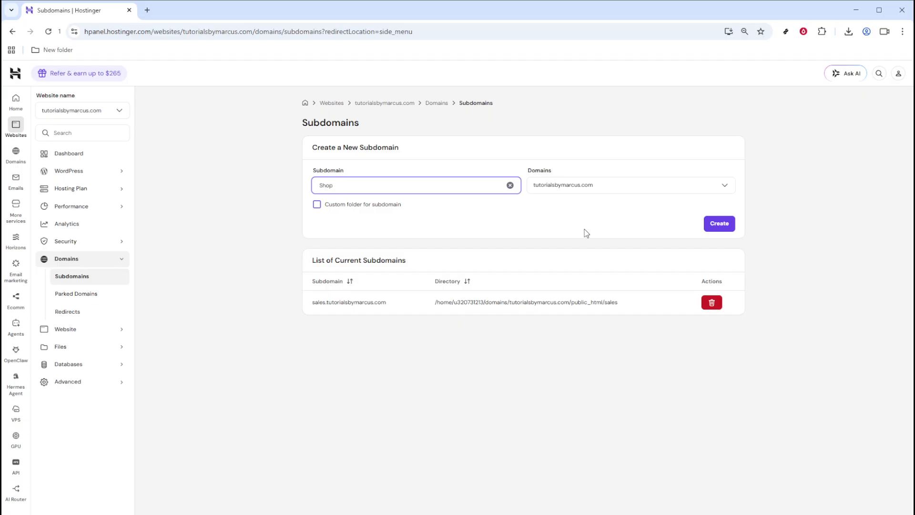
pyautogui.click(714, 226)
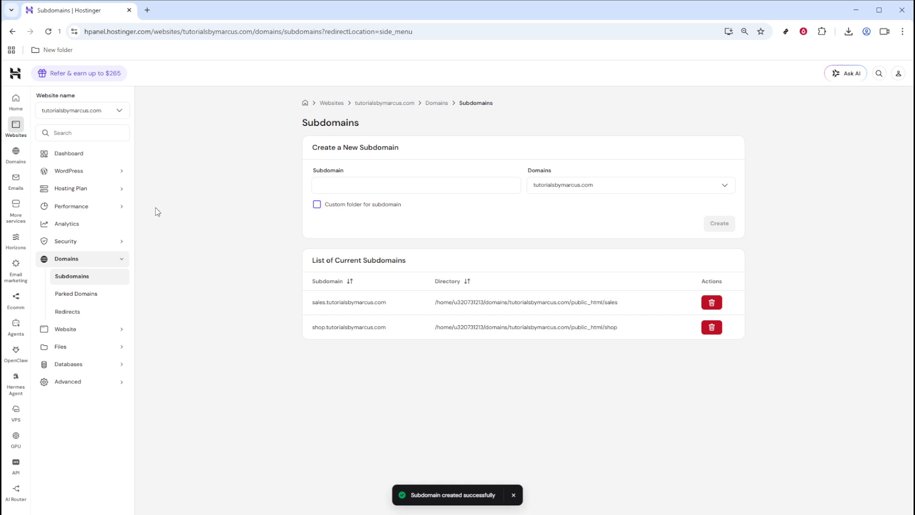
# Open the WordPress overview and switch to the shop.tutorialsbymarcus.com domain.
pyautogui.click(66, 176)
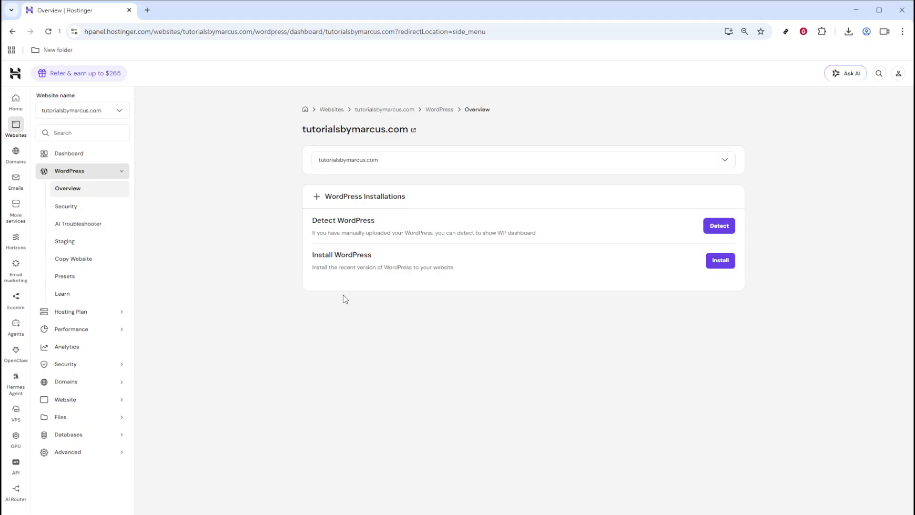
pyautogui.click(365, 162)
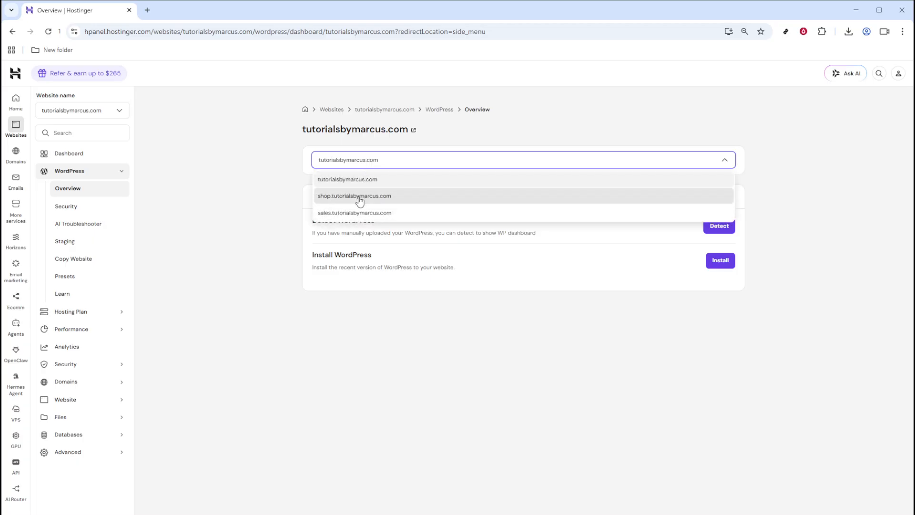
pyautogui.click(360, 197)
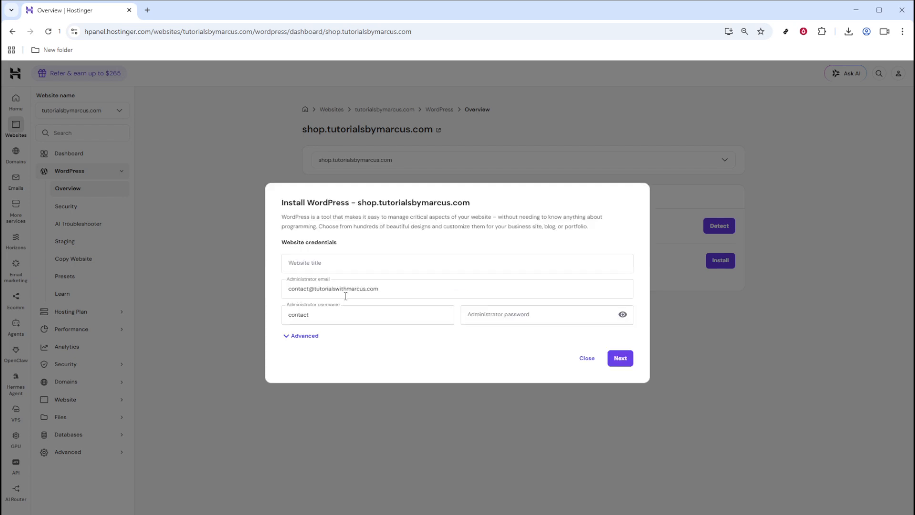
# Set the website title to Shop and enter the administrator password in the WordPress install dialog.
pyautogui.click(332, 261)
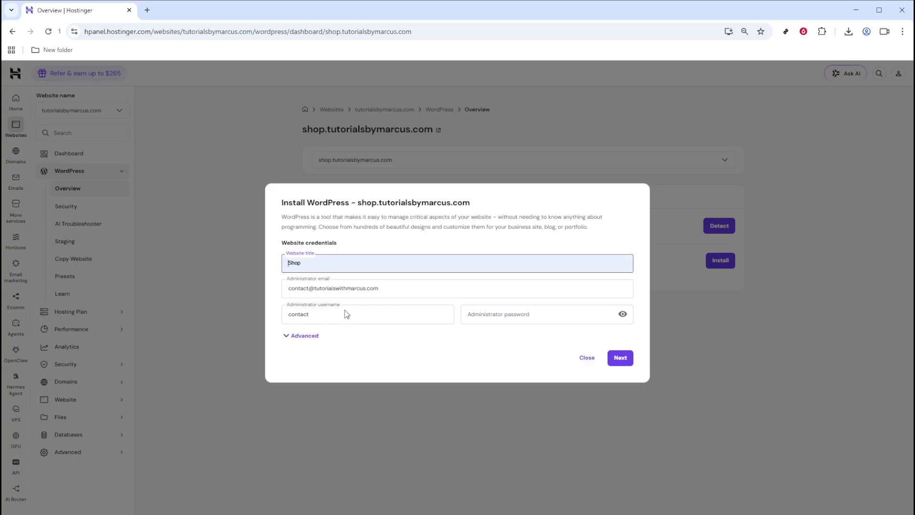
pyautogui.click(480, 320)
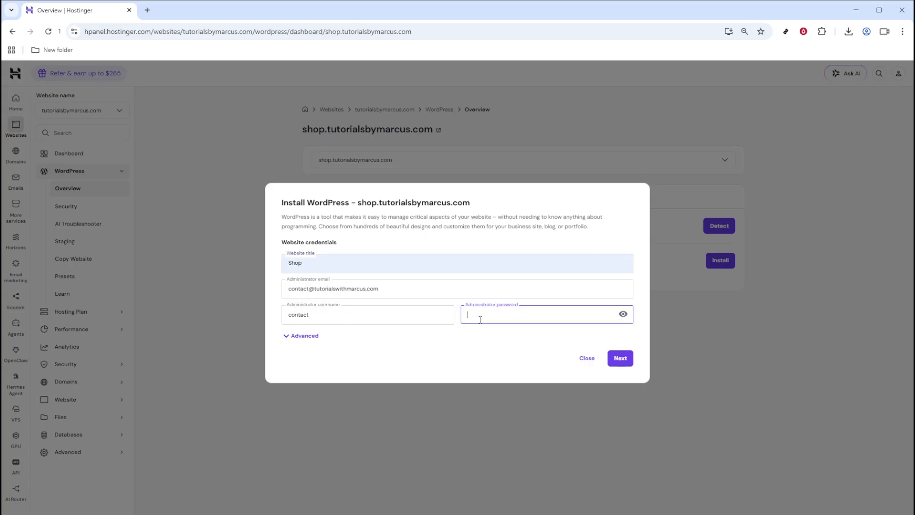
pyautogui.write('•')
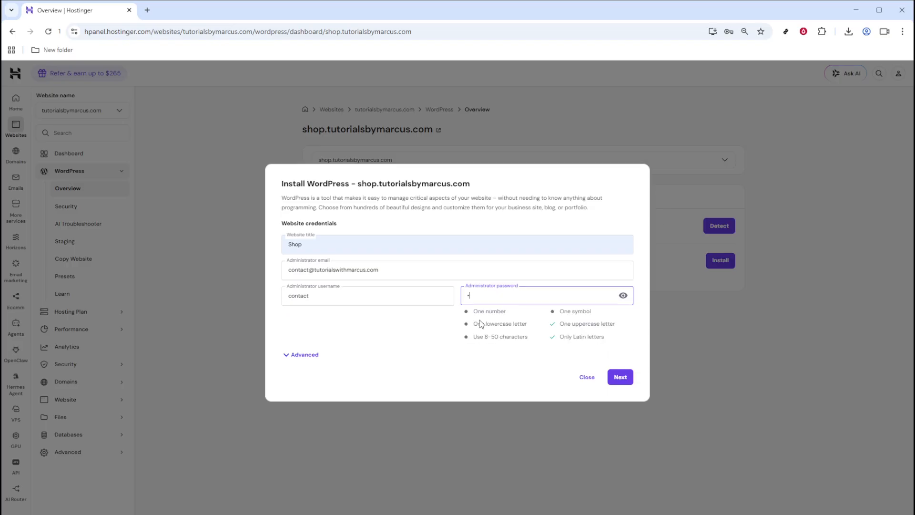
pyautogui.write('••••••••')
# Expand the advanced options, keep the installation path on shop.tutorialsbymarcus.com, and continue.
pyautogui.click(304, 356)
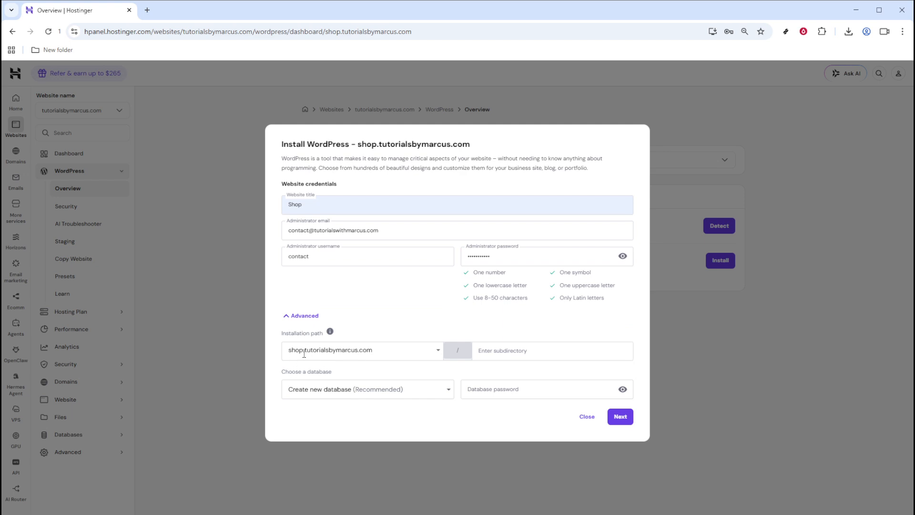
pyautogui.click(398, 352)
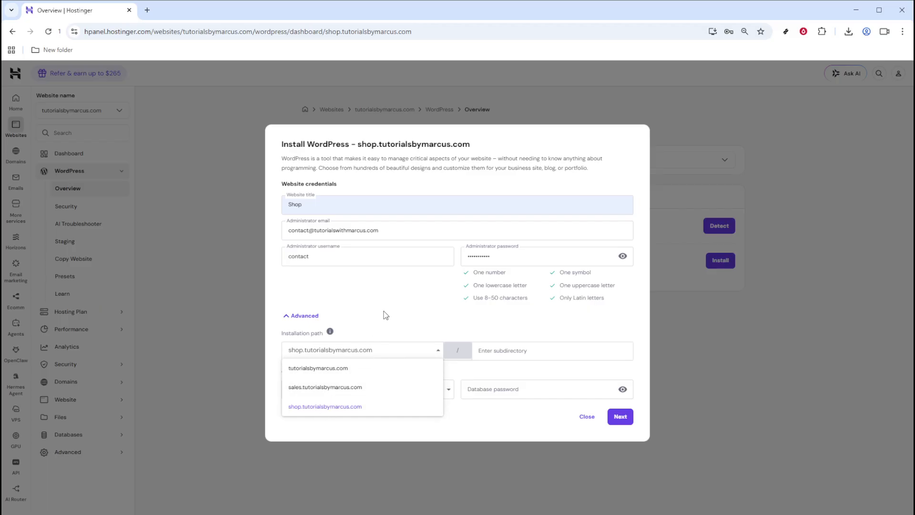
pyautogui.click(335, 408)
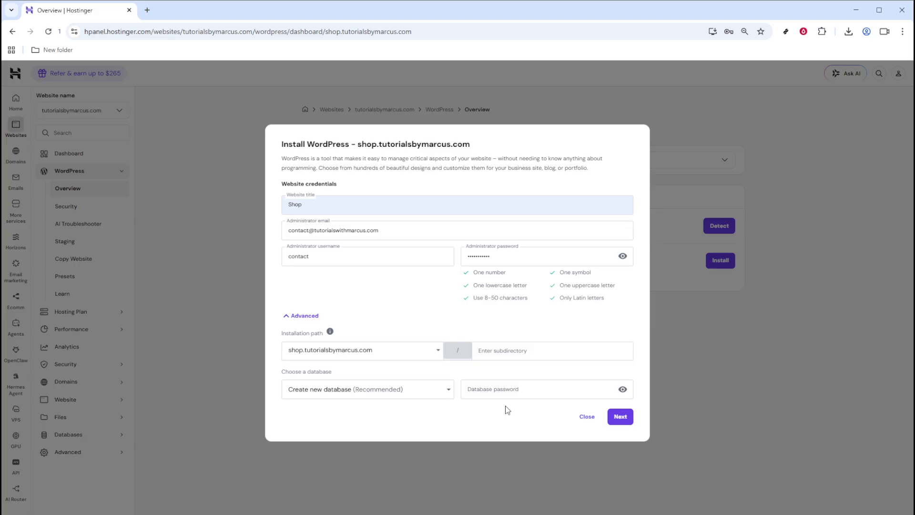
pyautogui.click(619, 417)
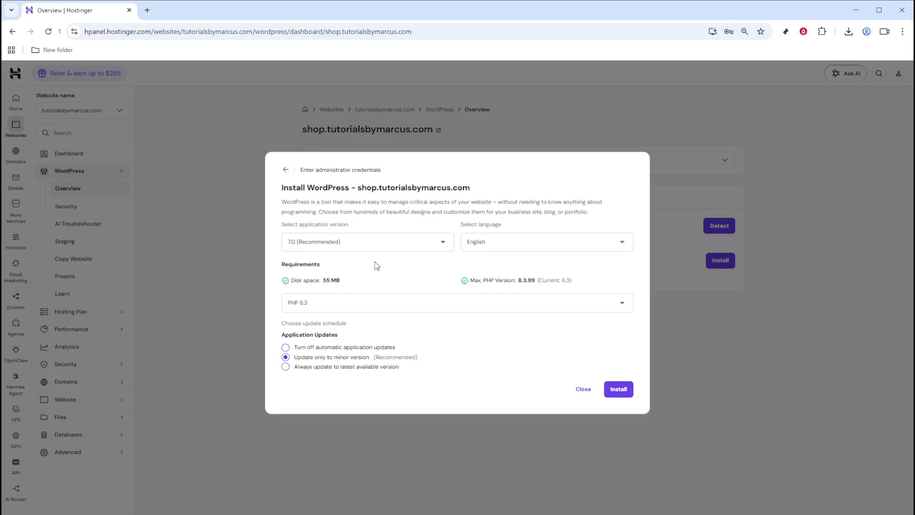
# Choose WordPress version 7.0 (Recommended) and review the language and PHP version options.
pyautogui.click(352, 243)
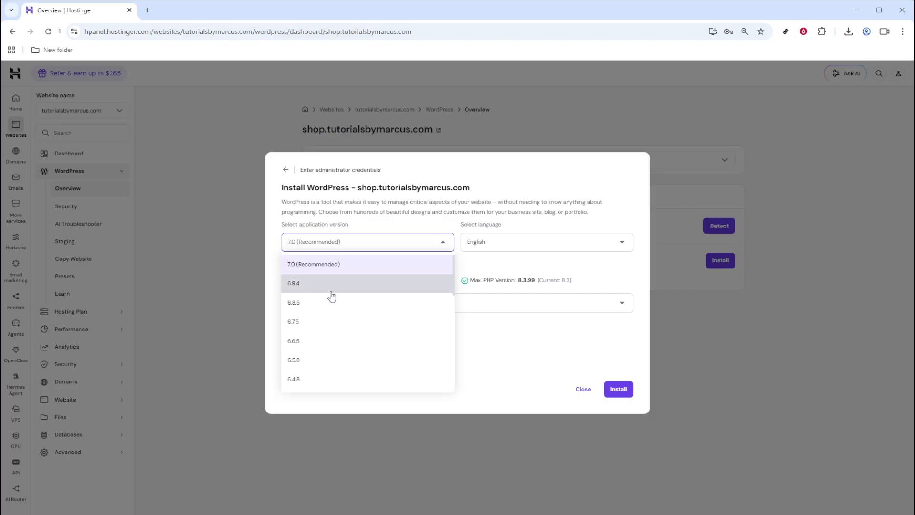
pyautogui.click(321, 265)
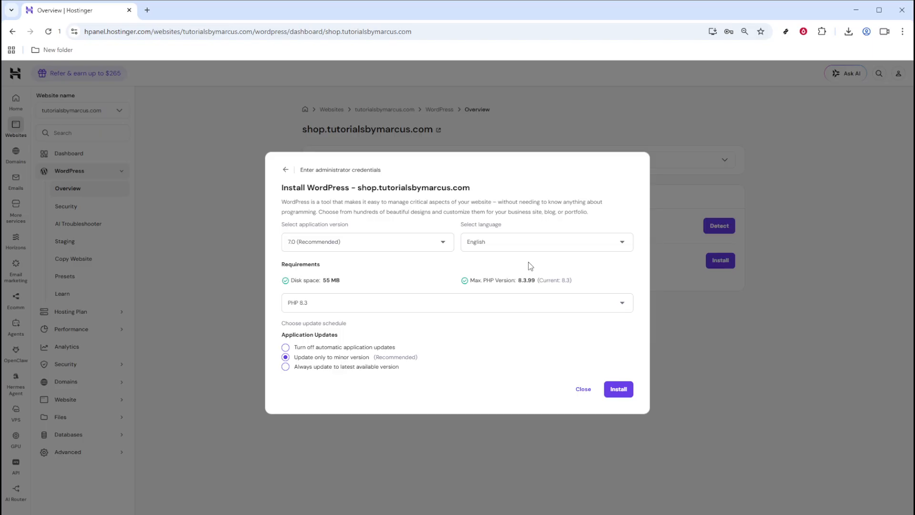
pyautogui.click(500, 252)
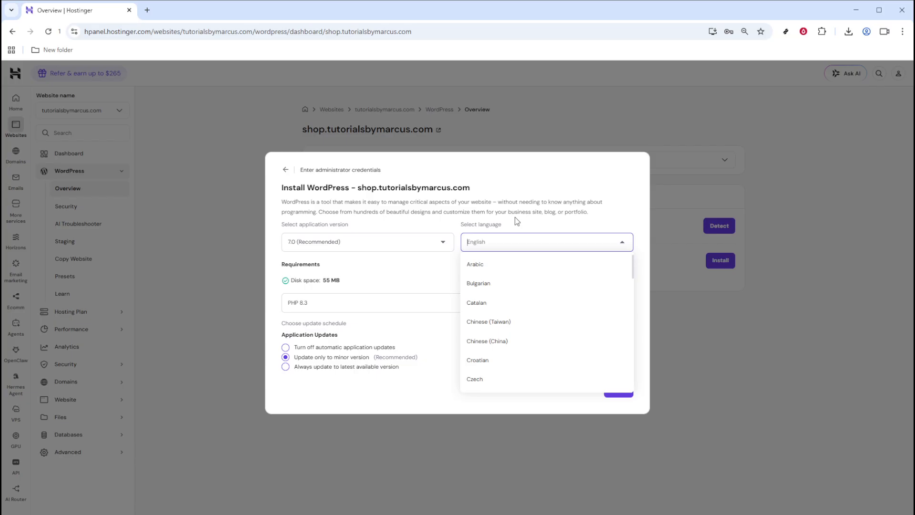
pyautogui.click(542, 211)
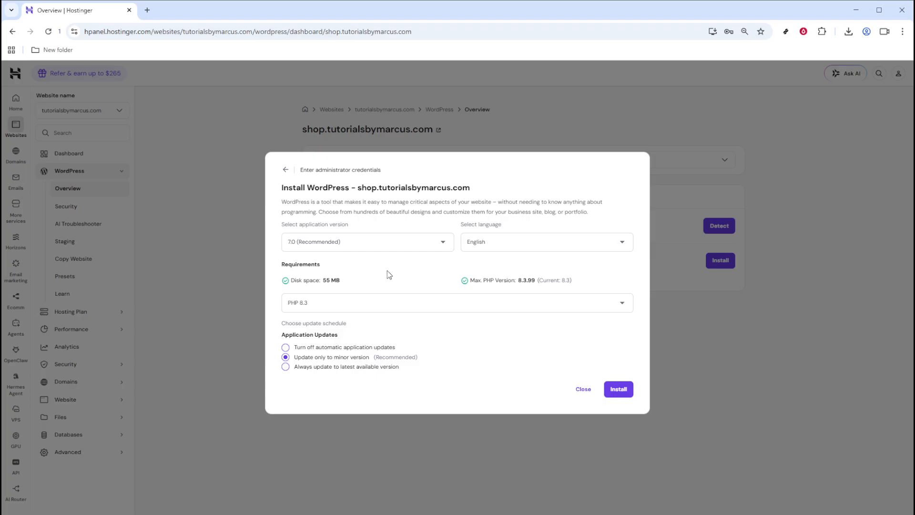
pyautogui.click(328, 308)
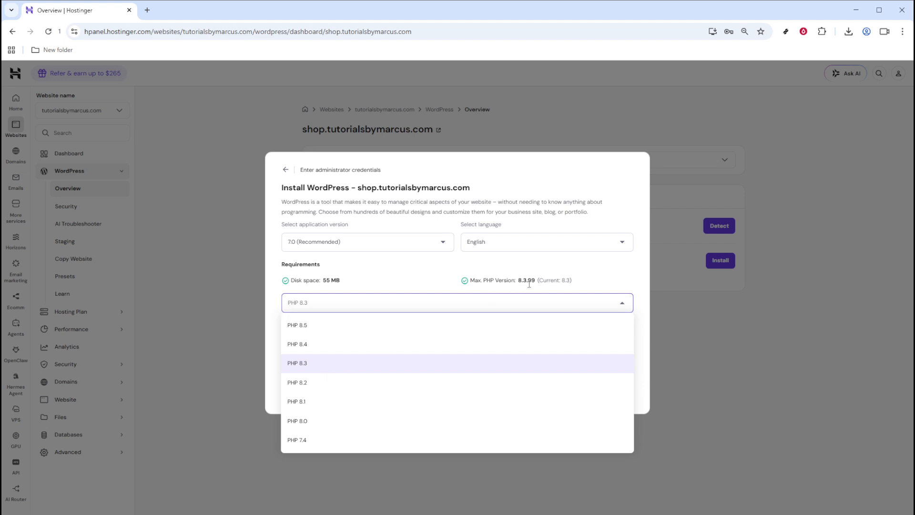
pyautogui.click(546, 279)
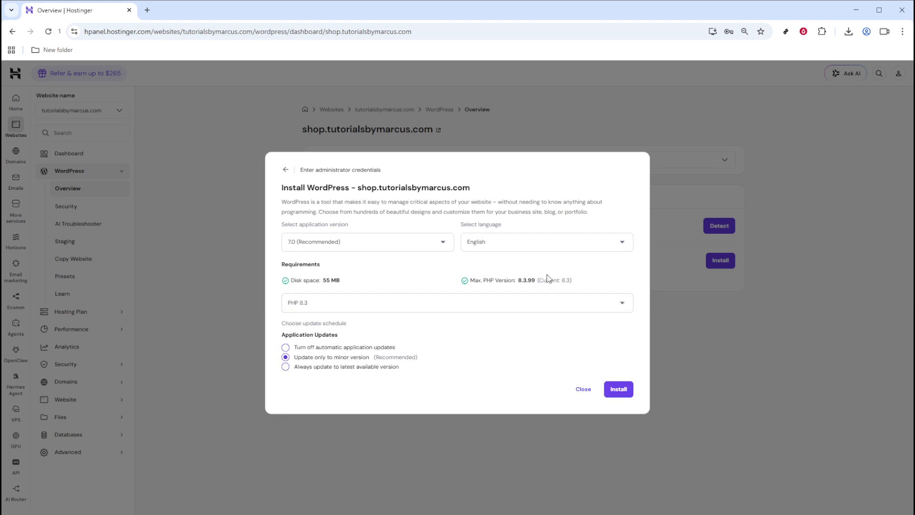
# Close the WordPress installation dialog without installing.
pyautogui.moveTo(573, 281); pyautogui.dragTo(538, 288)
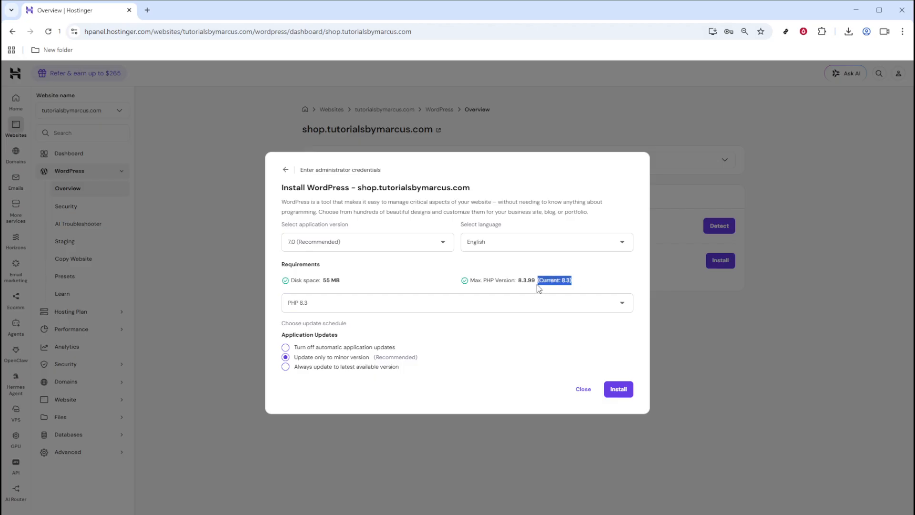
pyautogui.click(410, 271)
pyautogui.moveTo(289, 335); pyautogui.dragTo(326, 335)
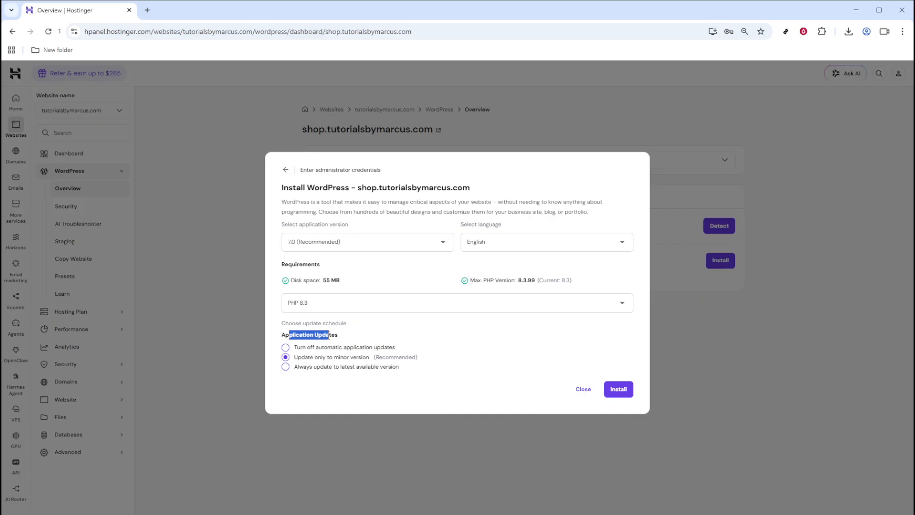
pyautogui.click(372, 339)
pyautogui.click(581, 389)
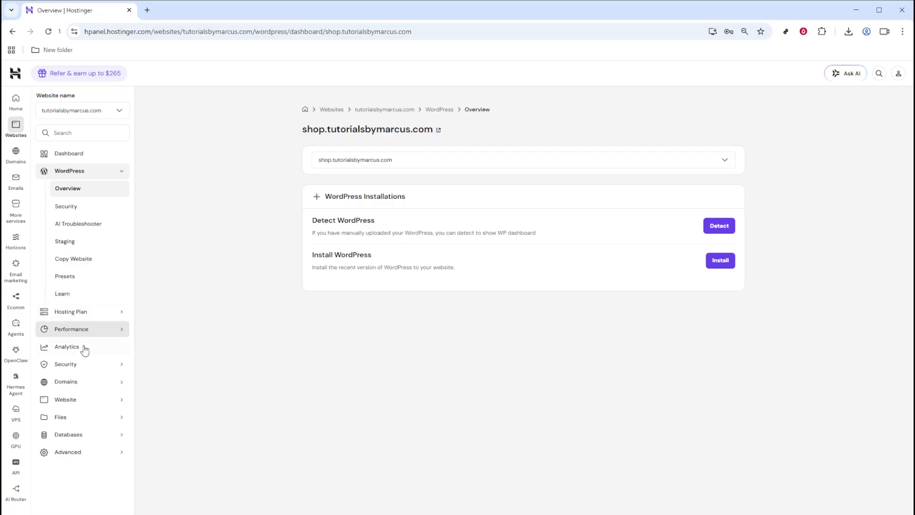
# Open the WordPress overview for sales.tutorialsbymarcus.com.
pyautogui.click(79, 387)
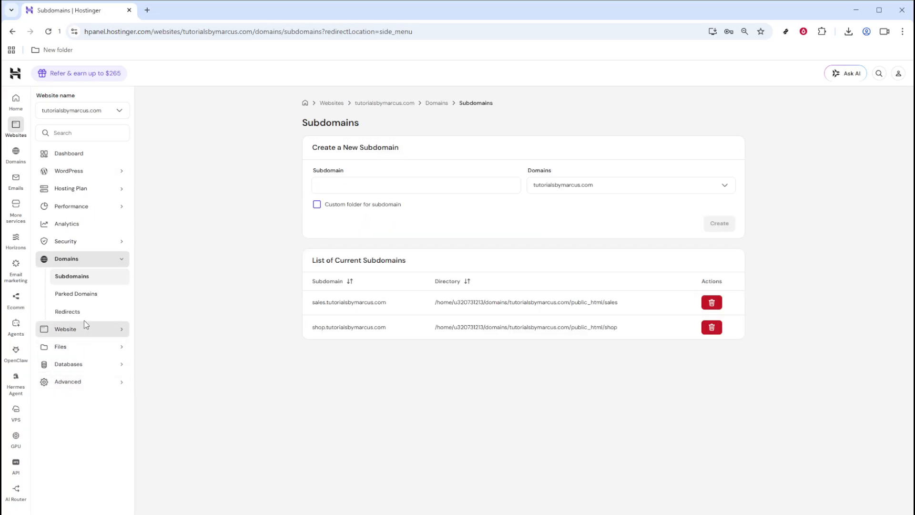
pyautogui.click(75, 171)
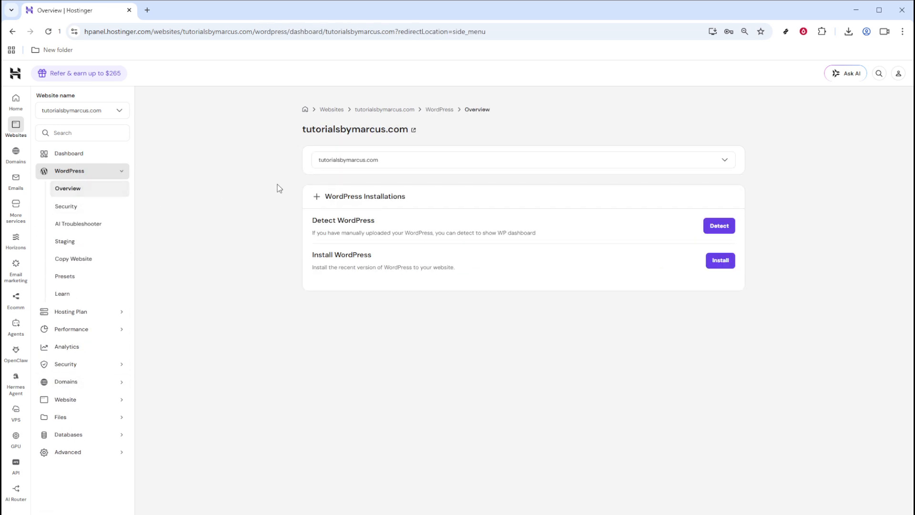
pyautogui.click(331, 165)
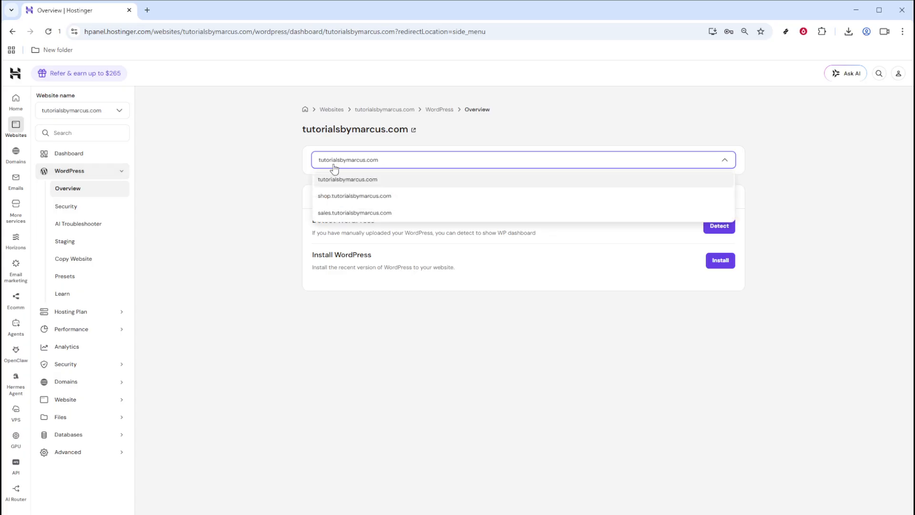
pyautogui.click(348, 213)
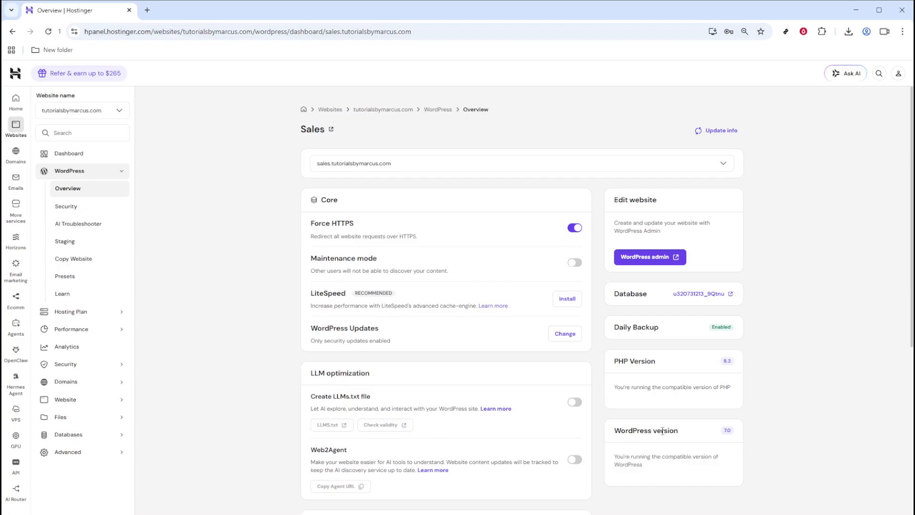
# Expand the full list of recommended plugin installations for the sales site.
pyautogui.scroll(-4, 427, 344)
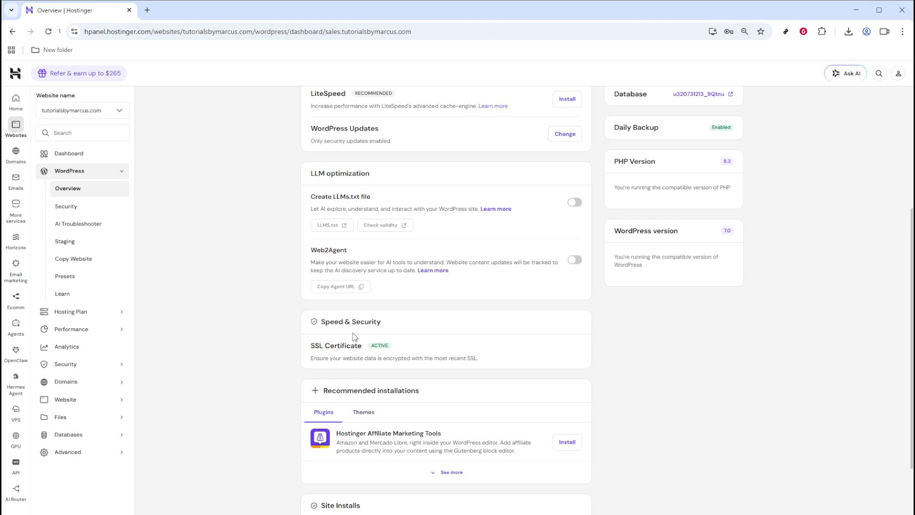
pyautogui.click(443, 472)
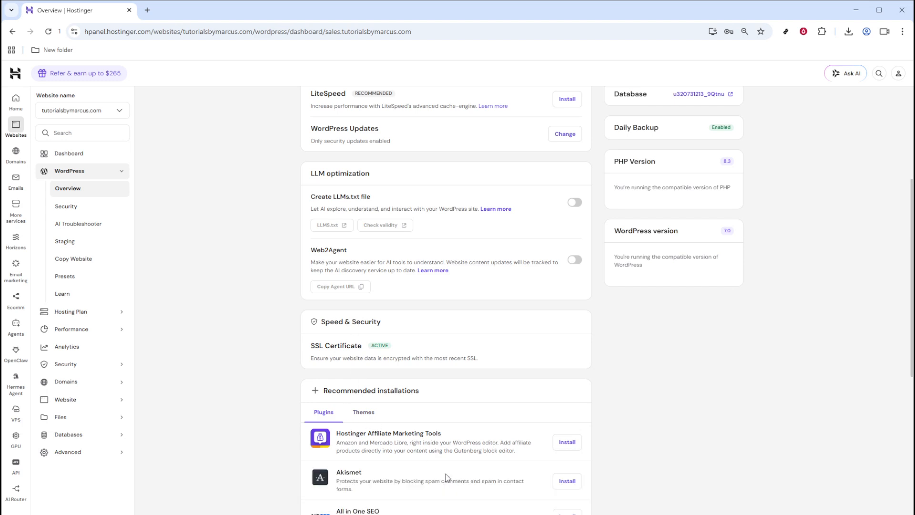
pyautogui.scroll(-5, 530, 410)
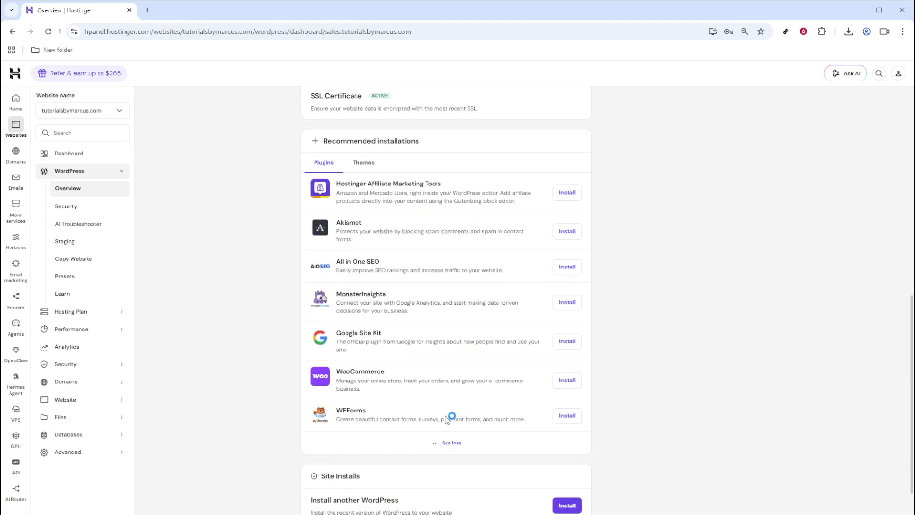